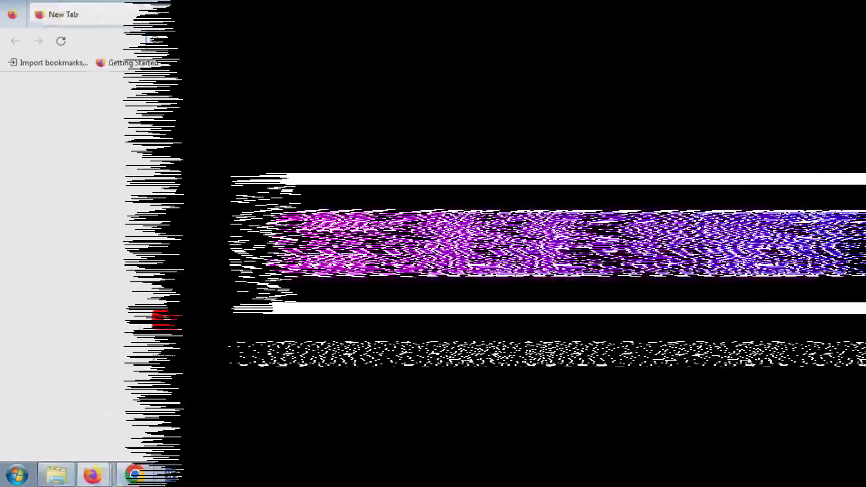
- Search Google for 'sss' and open the SSS Member site from the results
{"action": "type", "text": "sss"}
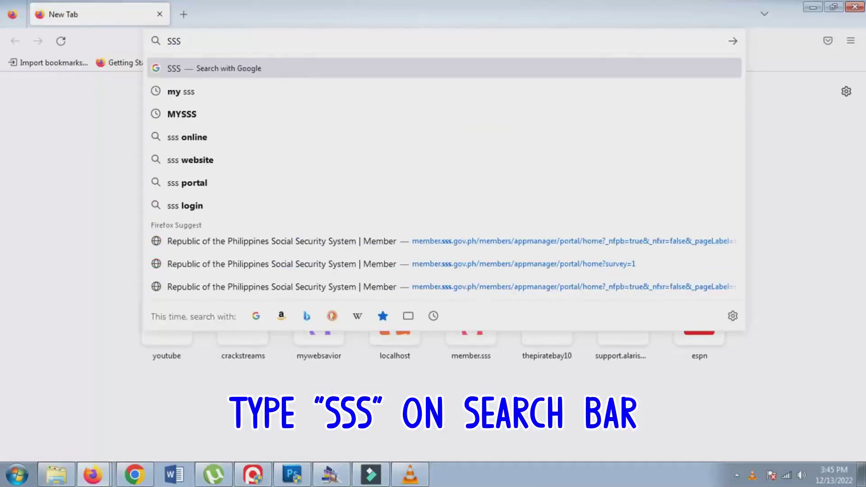
{"action": "key", "text": "Return"}
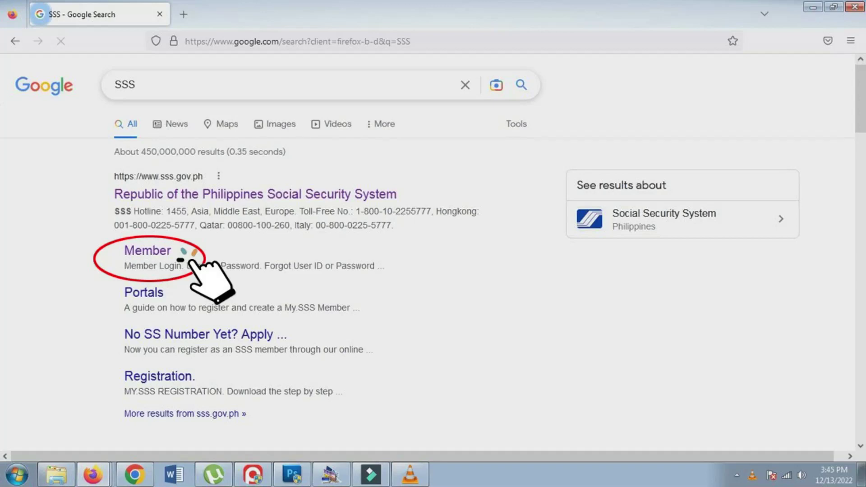
{"action": "left_click", "coordinate": [148, 251]}
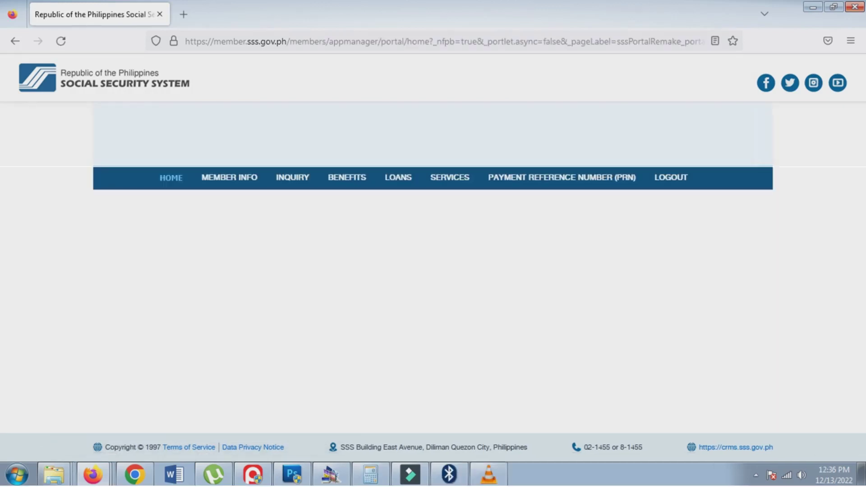
- Open Member Info > Inquiry > Contributions to view the monthly contributions by year
{"action": "mouse_move", "coordinate": [229, 178]}
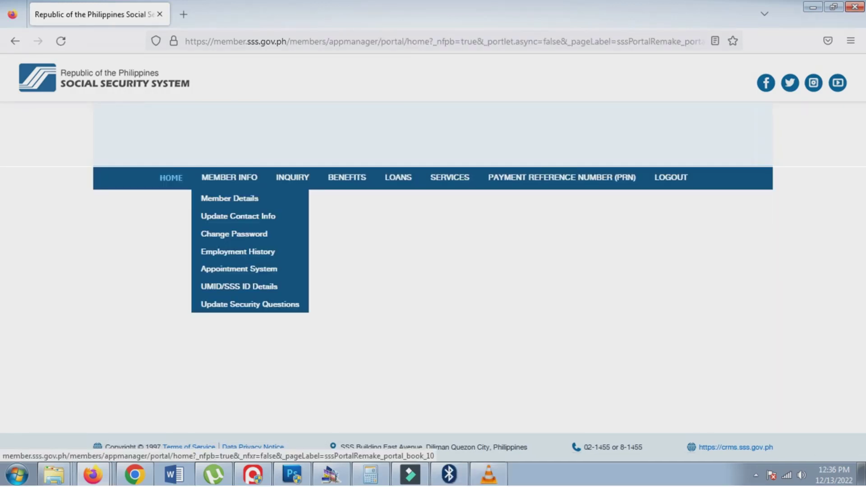
{"action": "mouse_move", "coordinate": [292, 177]}
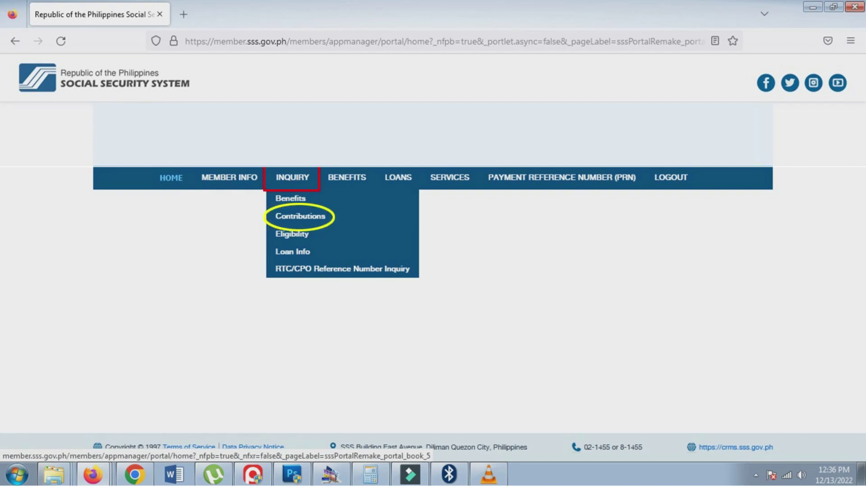
{"action": "left_click", "coordinate": [300, 216]}
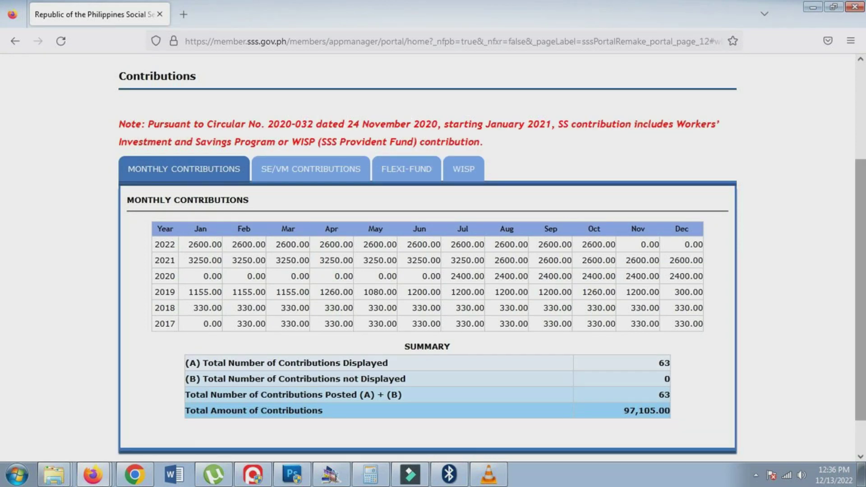
{"action": "scroll", "coordinate": [477, 314], "scroll_direction": "up", "scroll_amount": 3}
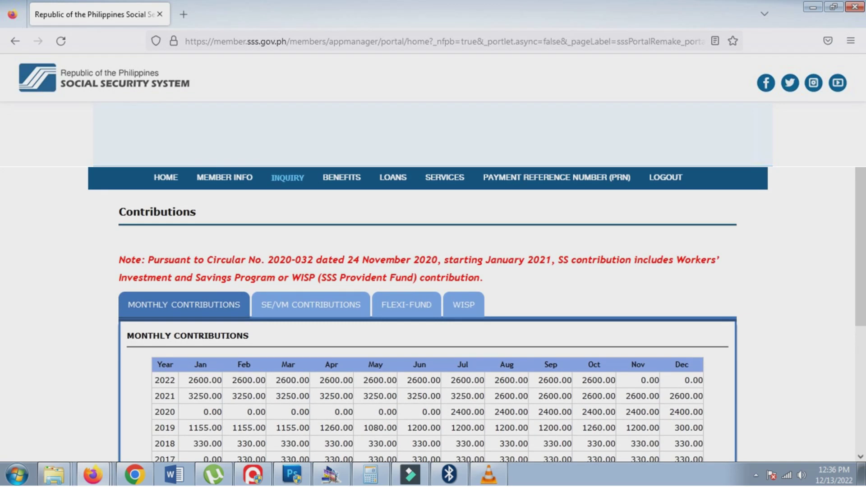
{"action": "mouse_move", "coordinate": [556, 177]}
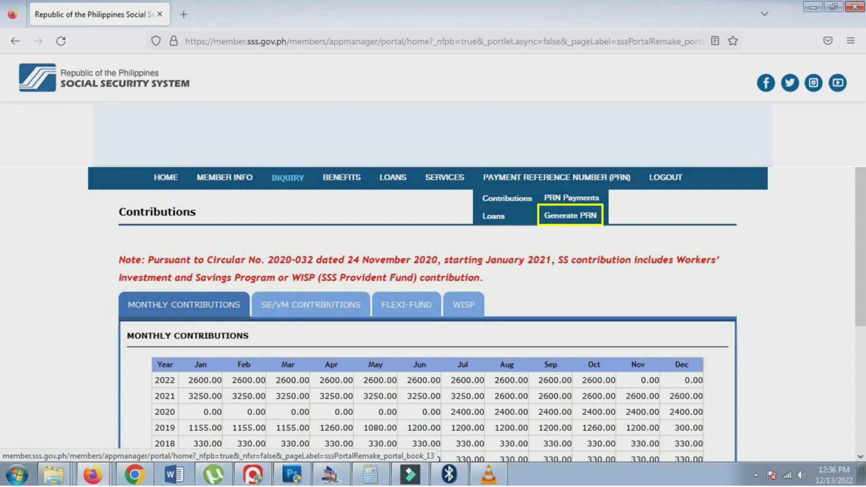
- Go to the Payment Reference Number page to open the Nov 2022 statement PDF
{"action": "key", "text": "Return"}
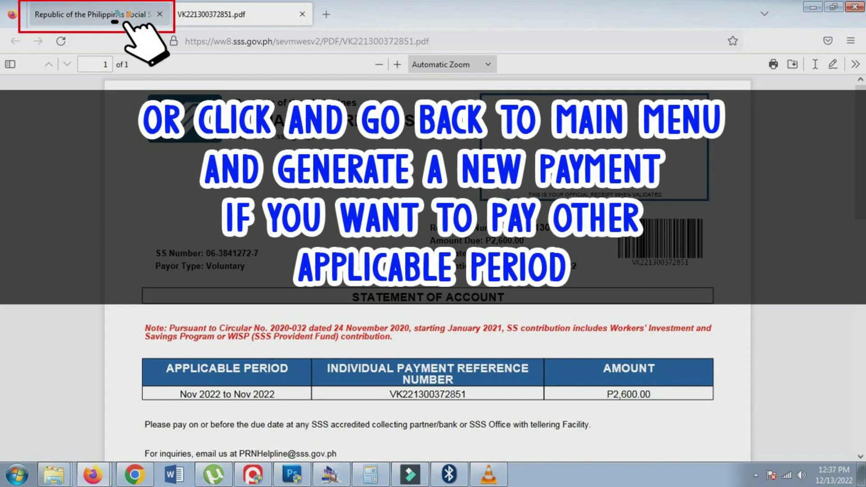
- Close the statement PDF and begin a new PRN request with Voluntary membership type
{"action": "key", "text": "ctrl+w"}
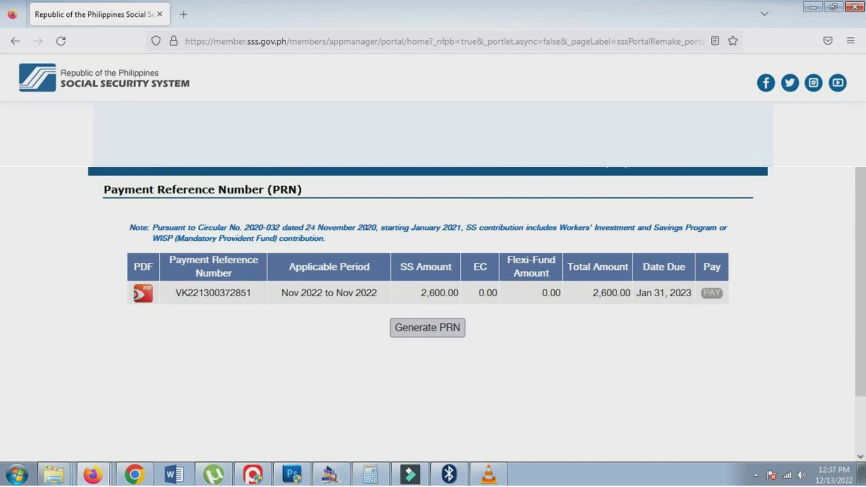
{"action": "left_click", "coordinate": [455, 328]}
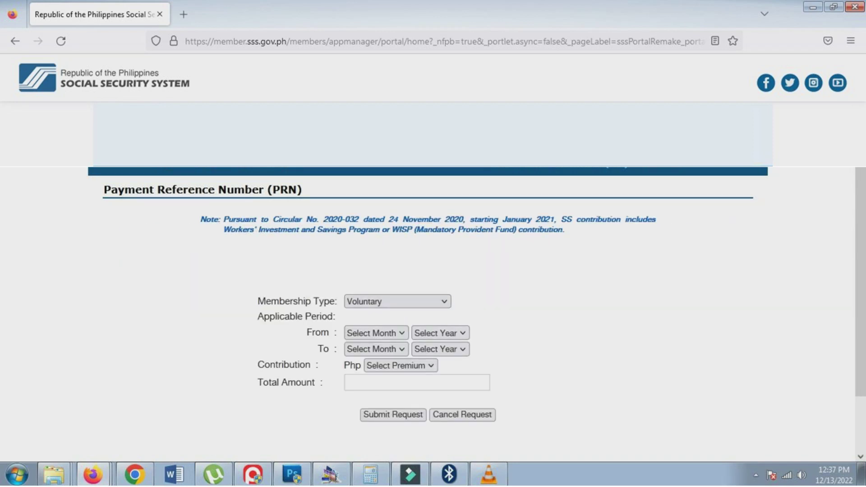
{"action": "left_click", "coordinate": [397, 302]}
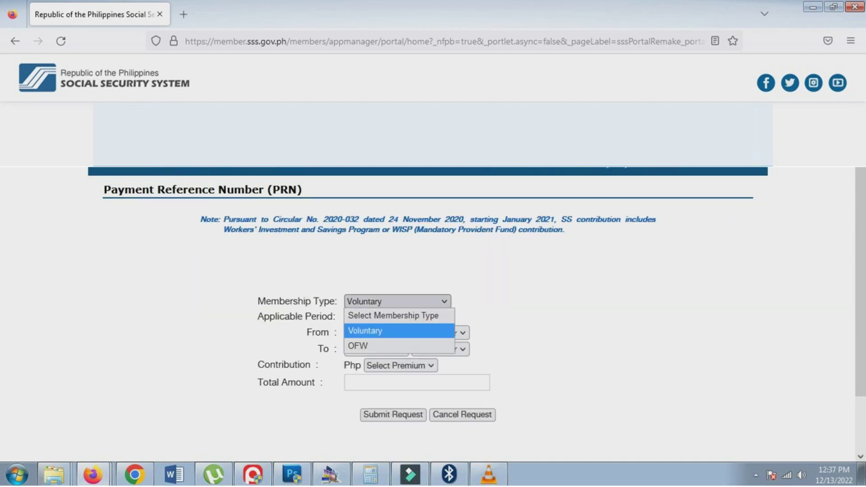
{"action": "key", "text": "Return"}
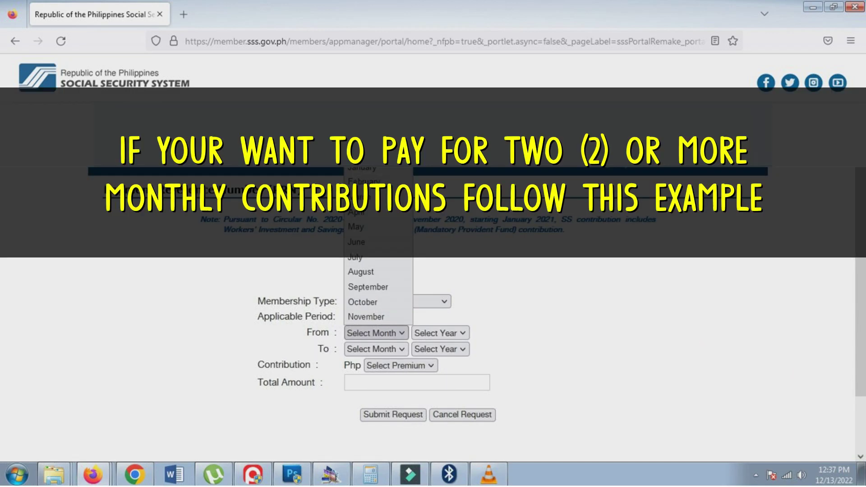
- Set the period from November 2022 to February 2023 with a 2600 monthly premium
{"action": "left_click", "coordinate": [366, 317]}
{"action": "left_click", "coordinate": [440, 333]}
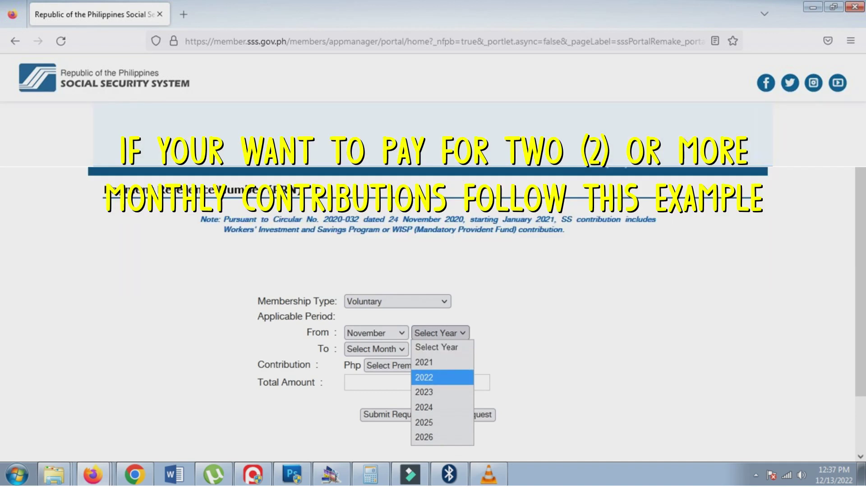
{"action": "left_click", "coordinate": [423, 377]}
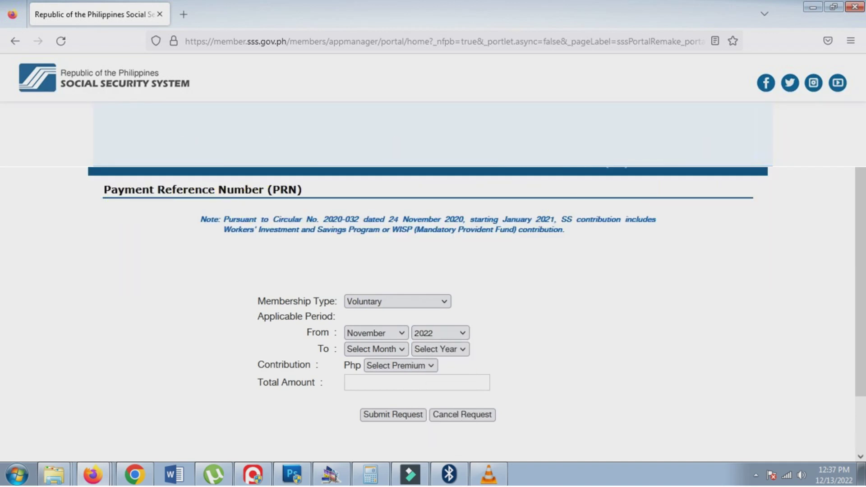
{"action": "left_click", "coordinate": [376, 349]}
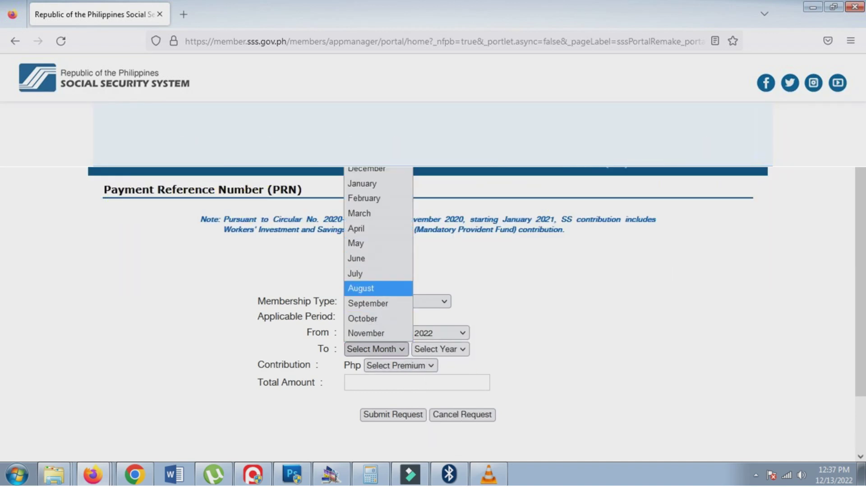
{"action": "left_click", "coordinate": [364, 198]}
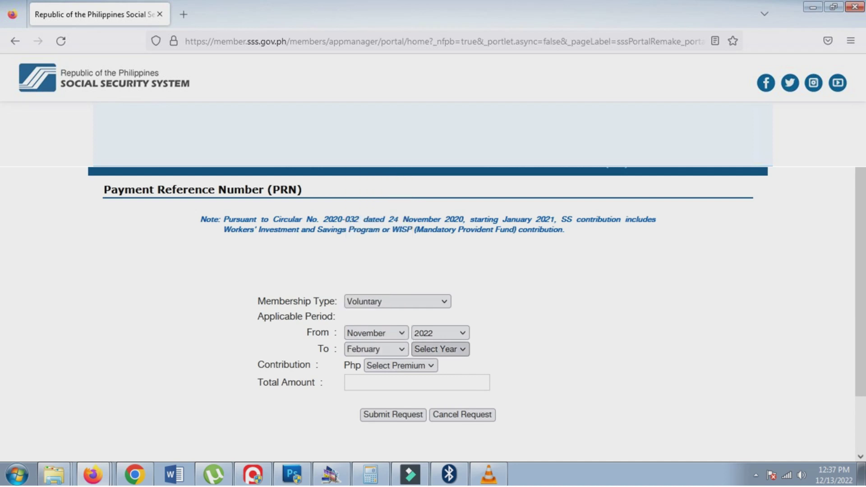
{"action": "left_click", "coordinate": [440, 349]}
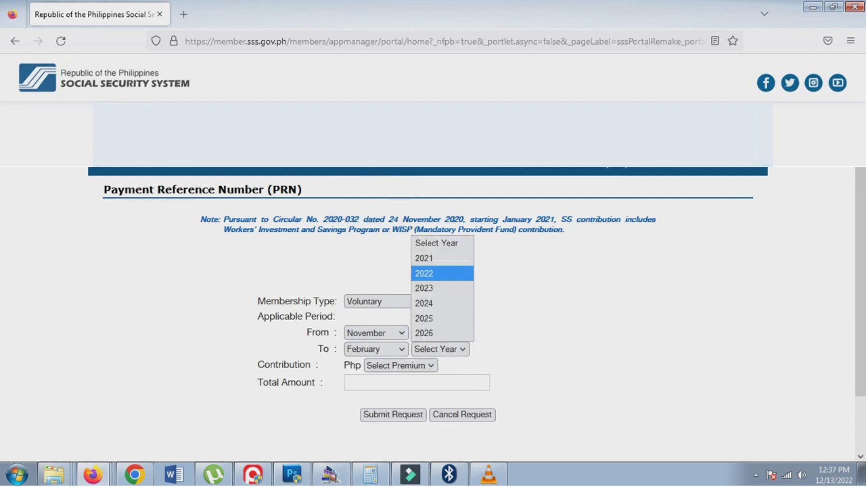
{"action": "left_click", "coordinate": [424, 289]}
{"action": "left_click", "coordinate": [400, 365]}
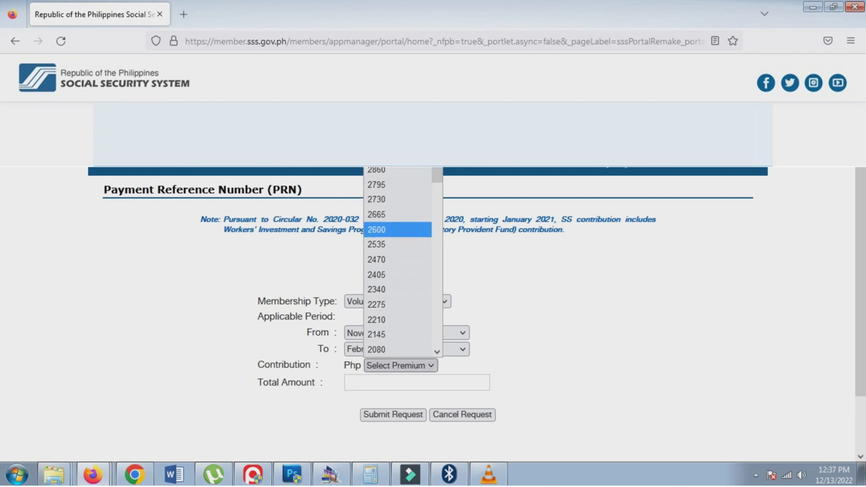
{"action": "left_click", "coordinate": [397, 230]}
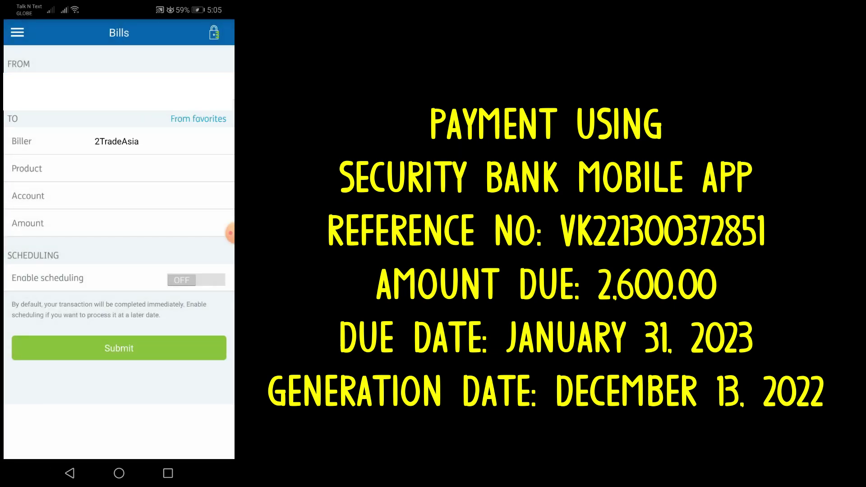
- Select SSS Contributions as both the biller and the product
{"action": "left_click", "coordinate": [118, 141]}
{"action": "scroll", "coordinate": [119, 305], "scroll_direction": "down", "scroll_amount": 15}
{"action": "scroll", "coordinate": [119, 305], "scroll_direction": "down", "scroll_amount": 15}
{"action": "scroll", "coordinate": [119, 305], "scroll_direction": "down", "scroll_amount": 15}
{"action": "scroll", "coordinate": [119, 305], "scroll_direction": "down", "scroll_amount": 3}
{"action": "left_click", "coordinate": [45, 285]}
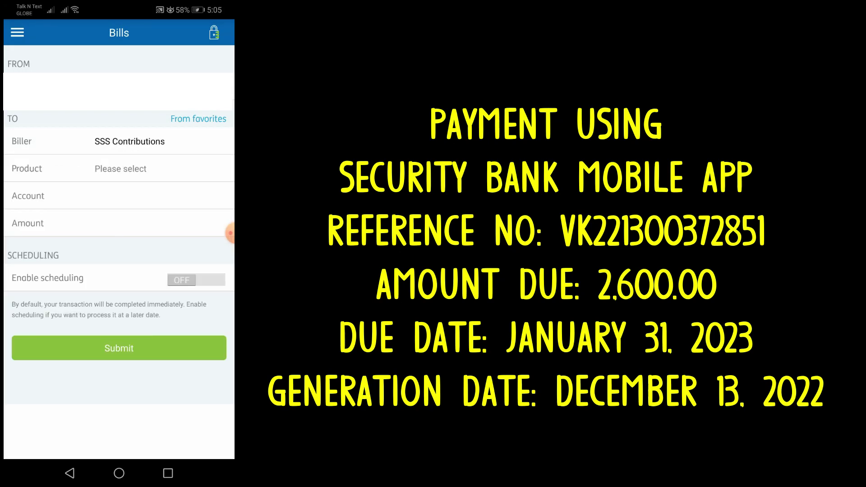
{"action": "left_click", "coordinate": [120, 169]}
{"action": "left_click", "coordinate": [135, 189]}
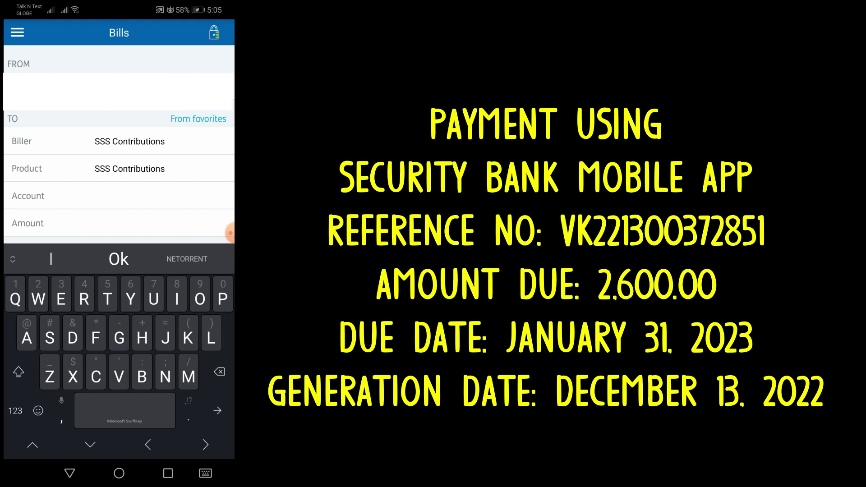
- Enter the payment reference number in the Account field
{"action": "key", "text": "shift"}
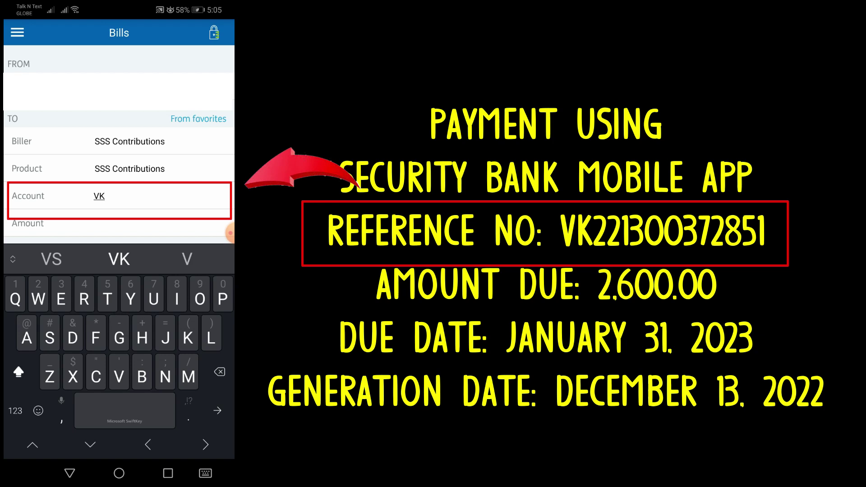
{"action": "left_click", "coordinate": [15, 410]}
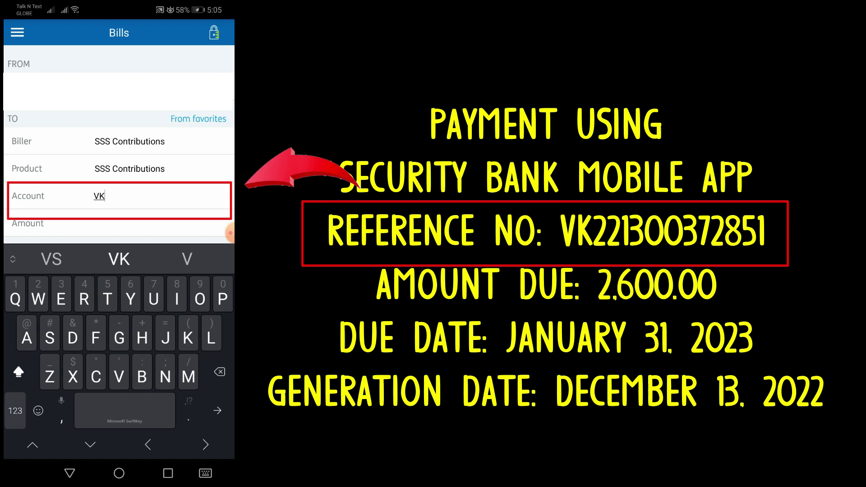
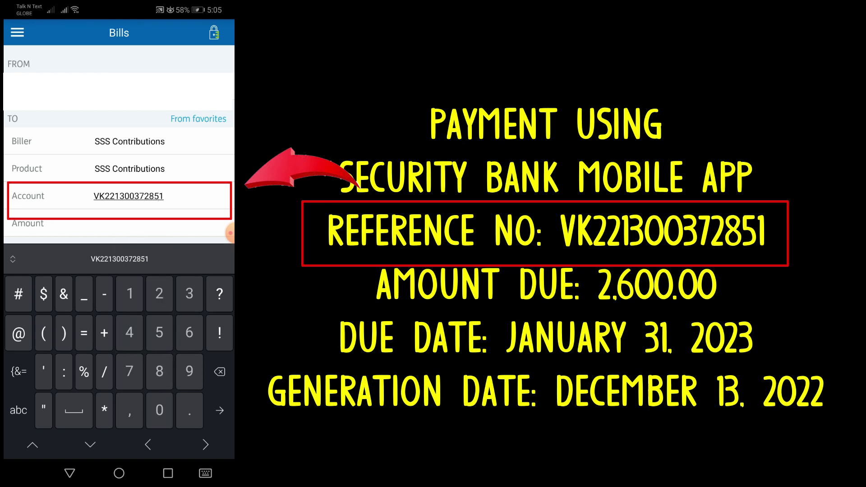
- Enter 2,600.00 as the amount, then submit and confirm the bill payment
{"action": "key", "text": "Tab"}
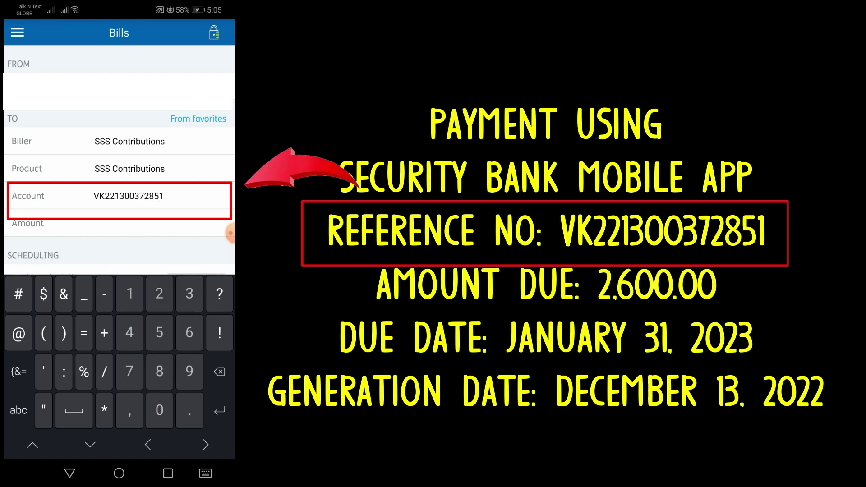
{"action": "type", "text": "2600"}
{"action": "left_click", "coordinate": [163, 196]}
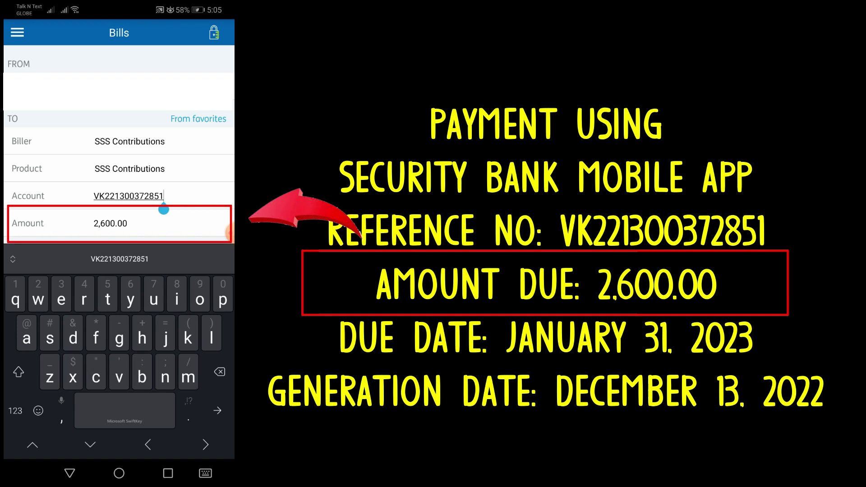
{"action": "key", "text": "Escape"}
{"action": "left_click", "coordinate": [119, 348]}
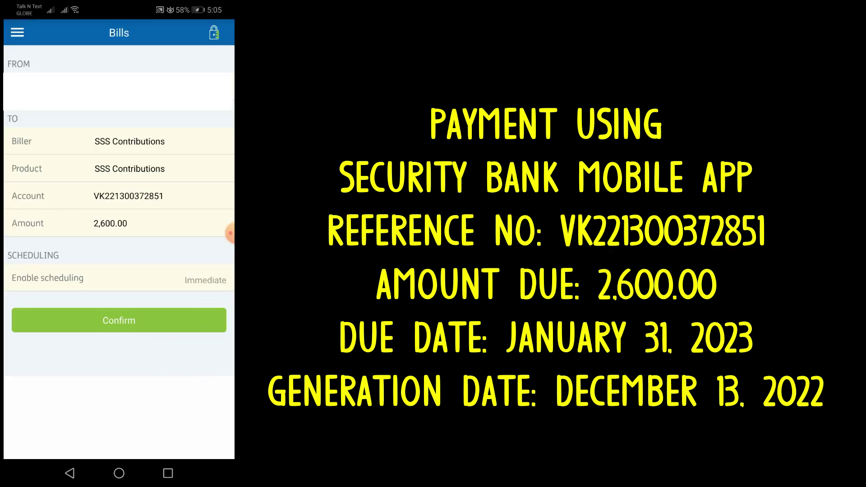
{"action": "left_click", "coordinate": [119, 320]}
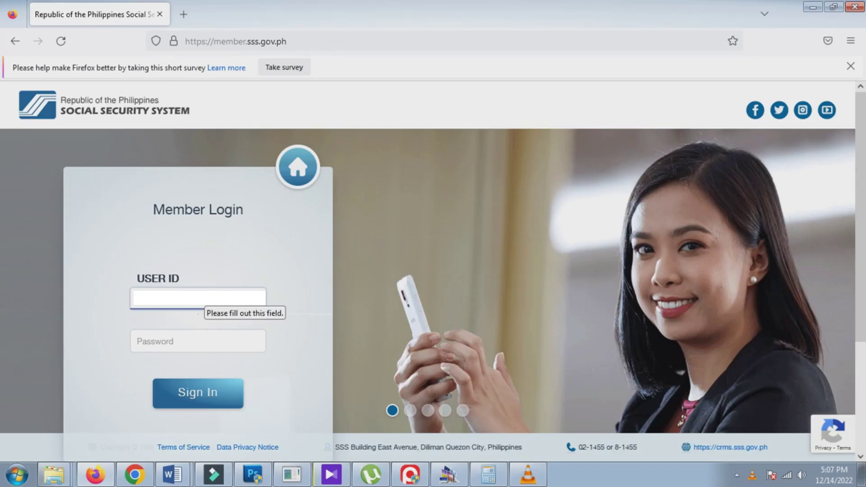
- Enter the account password, log in, and open a member inquiry page
{"action": "left_click", "coordinate": [198, 341]}
{"action": "type", "text": "•••"}
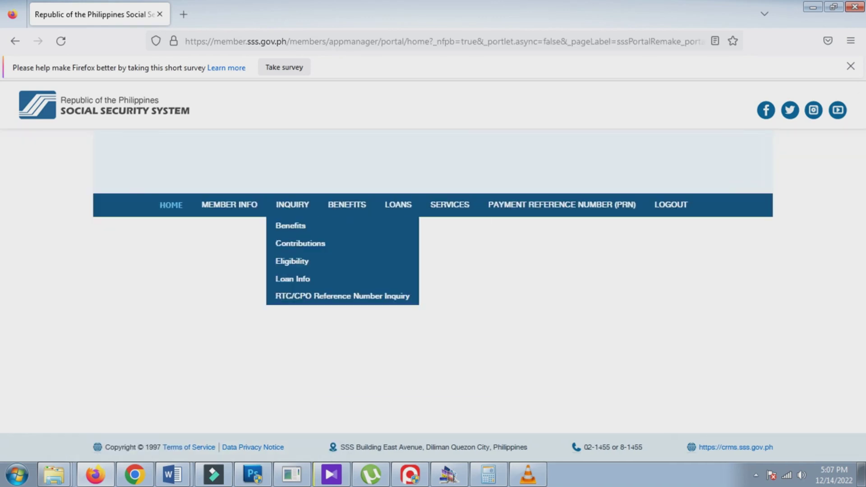
{"action": "left_click", "coordinate": [292, 204]}
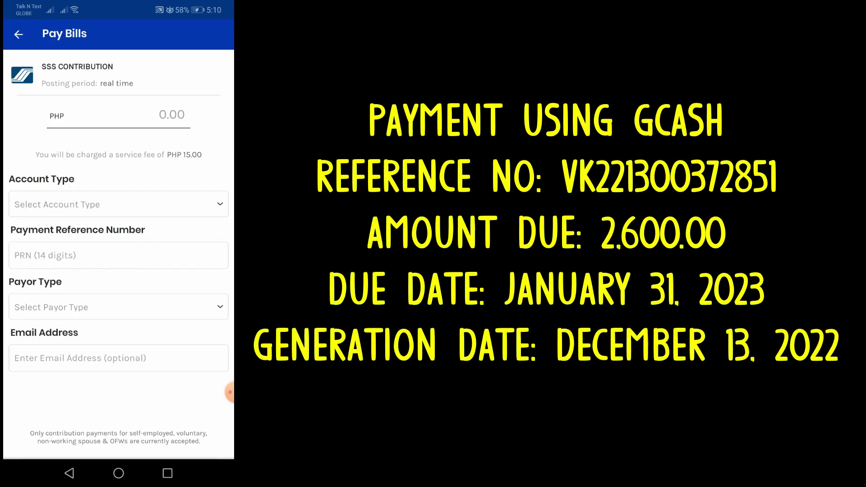
- Enter amount 2,600, account type PRN with the reference number, and payor type Voluntary - Contributions
{"action": "left_click", "coordinate": [172, 115]}
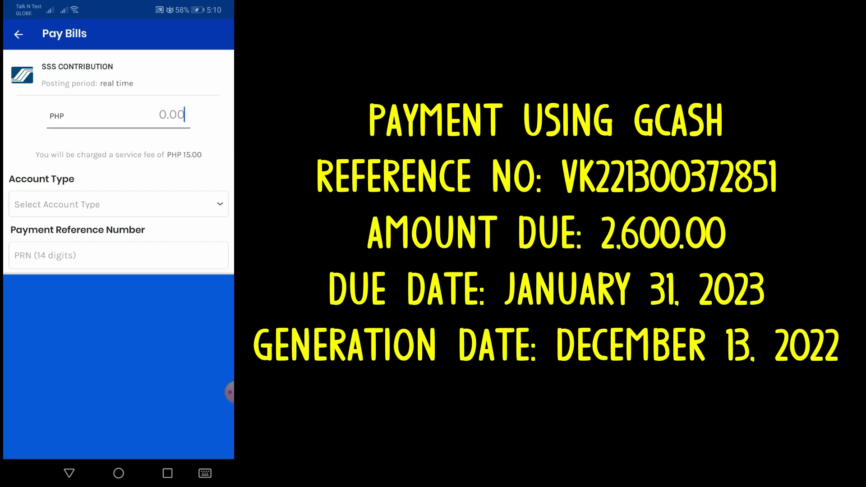
{"action": "type", "text": "2,600"}
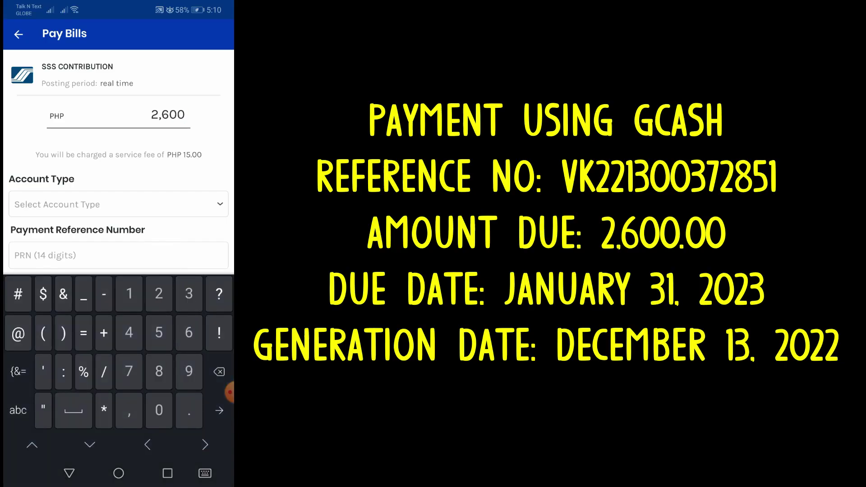
{"action": "left_click", "coordinate": [119, 232]}
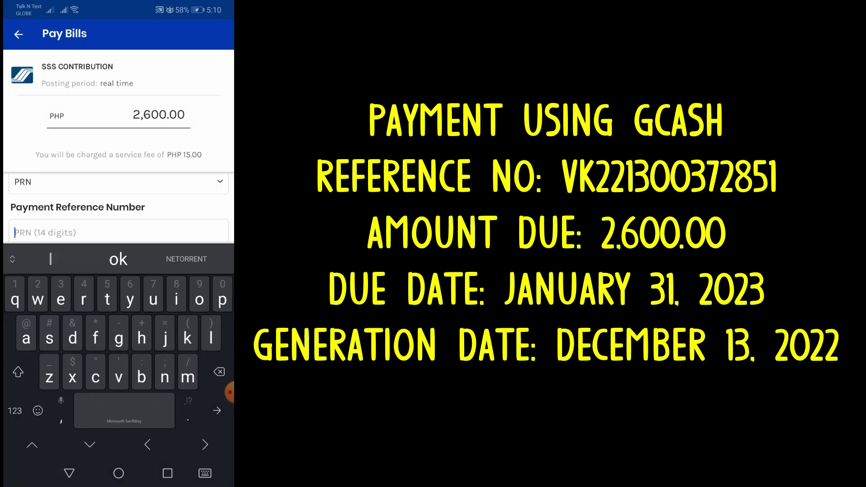
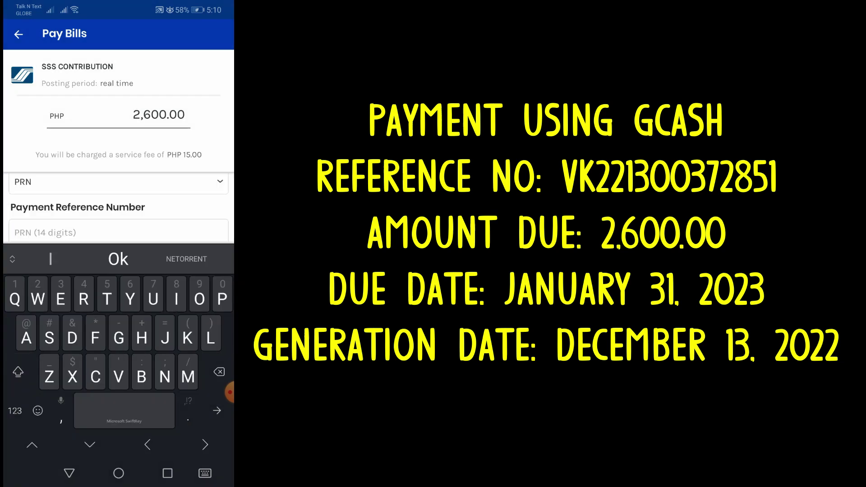
{"action": "left_click", "coordinate": [15, 410]}
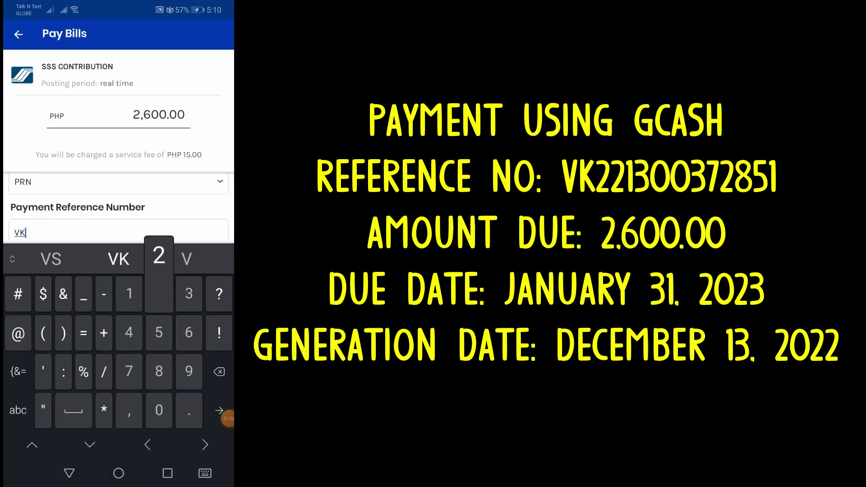
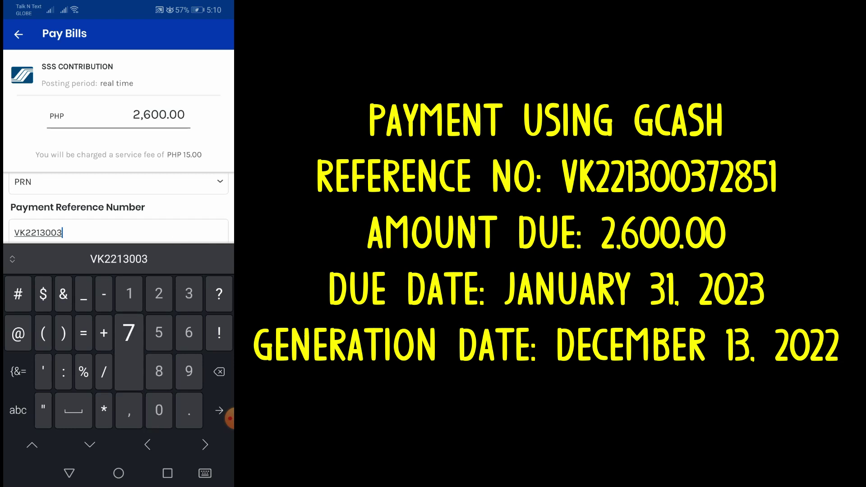
{"action": "left_click", "coordinate": [69, 474]}
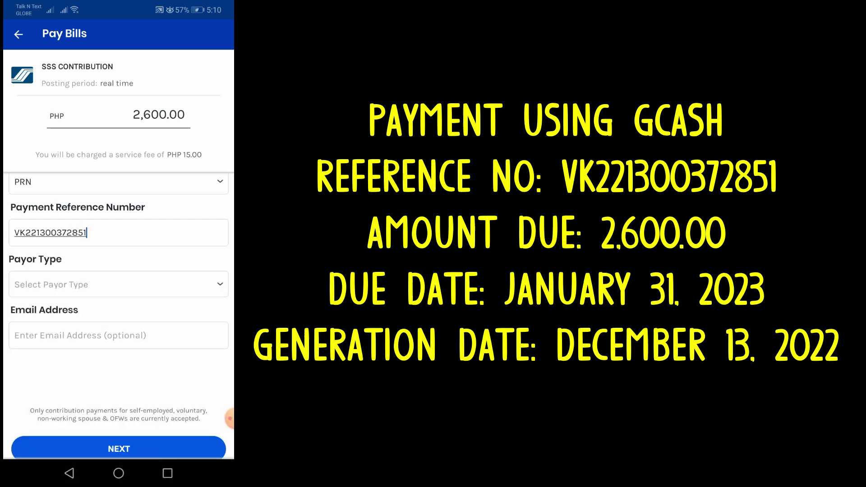
{"action": "left_click", "coordinate": [119, 284]}
{"action": "left_click", "coordinate": [118, 239]}
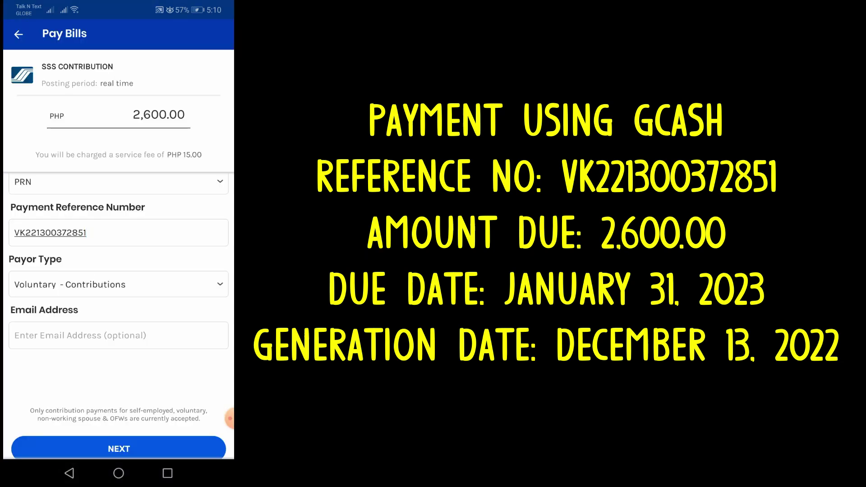